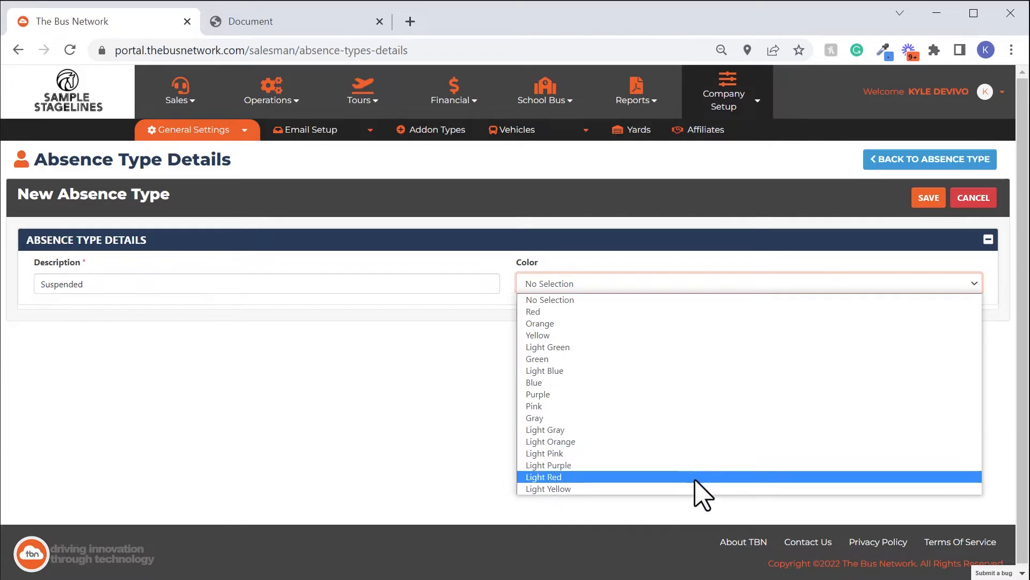
- Save the new Suspended absence type with the Light Red color and return to the absence types list
left_click(927, 206)
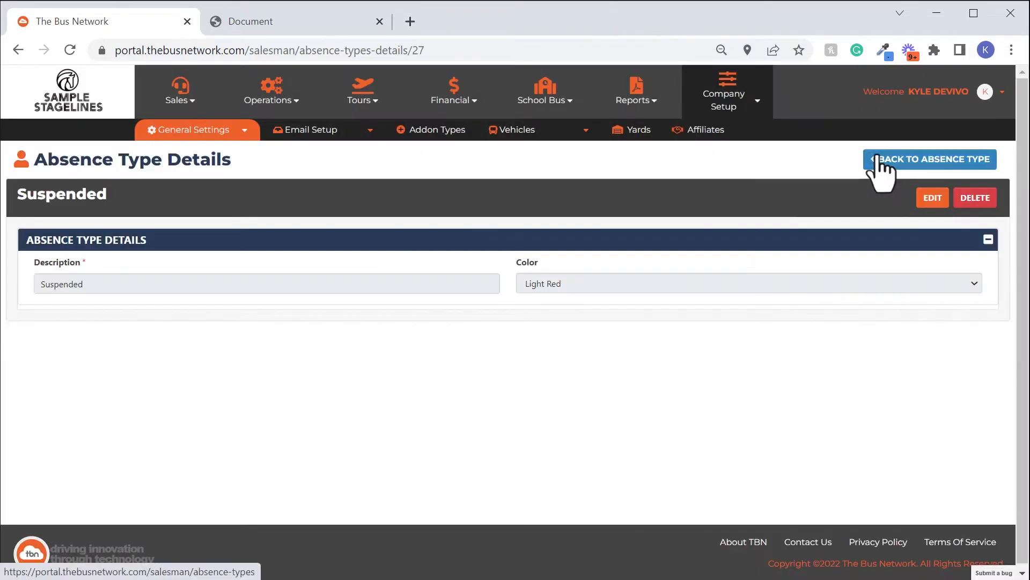
left_click(881, 164)
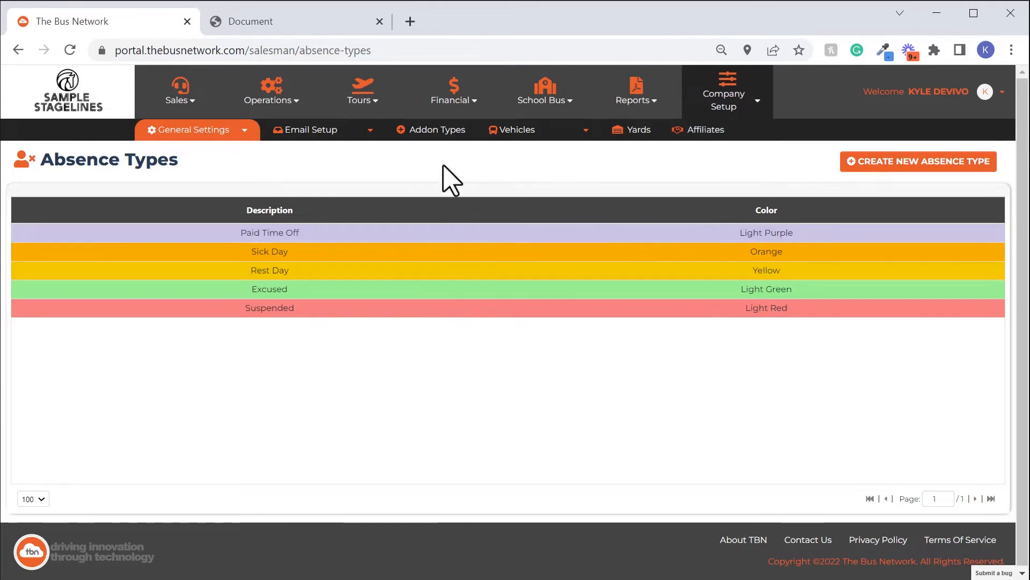
- Open the drivers availability calendar, advance it to April 2023 and review the existing absences
left_click(271, 105)
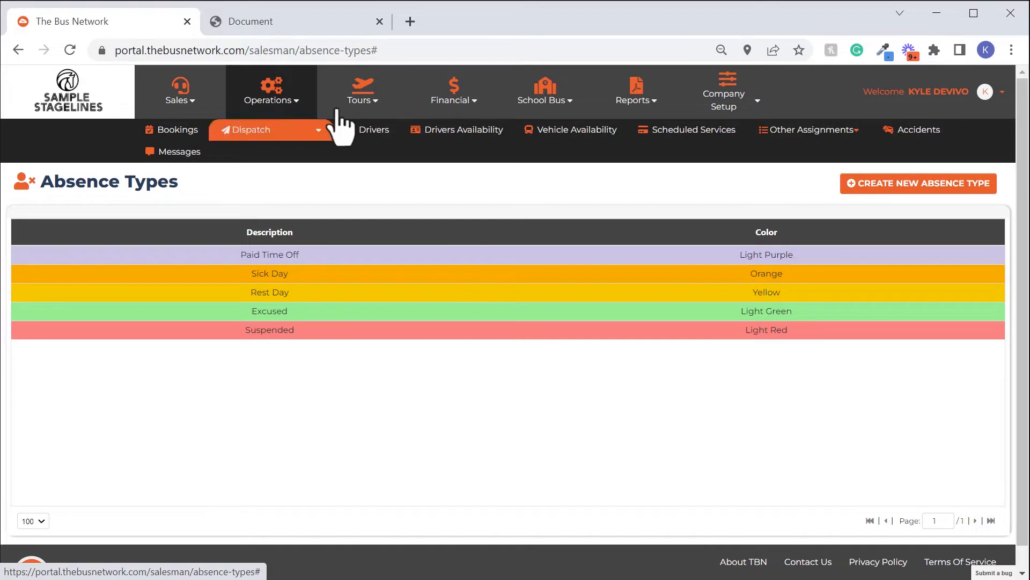
left_click(433, 131)
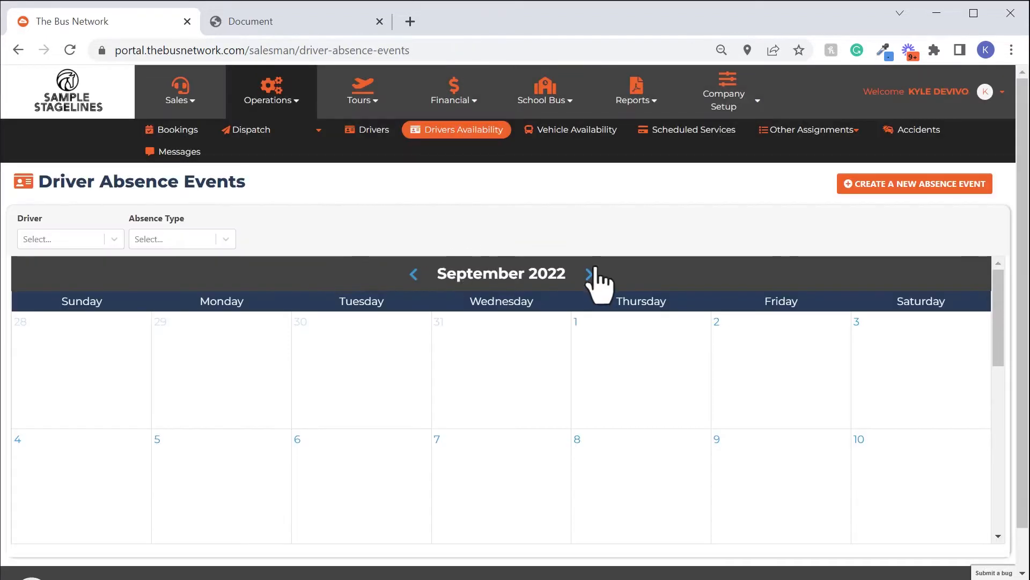
left_click(590, 273)
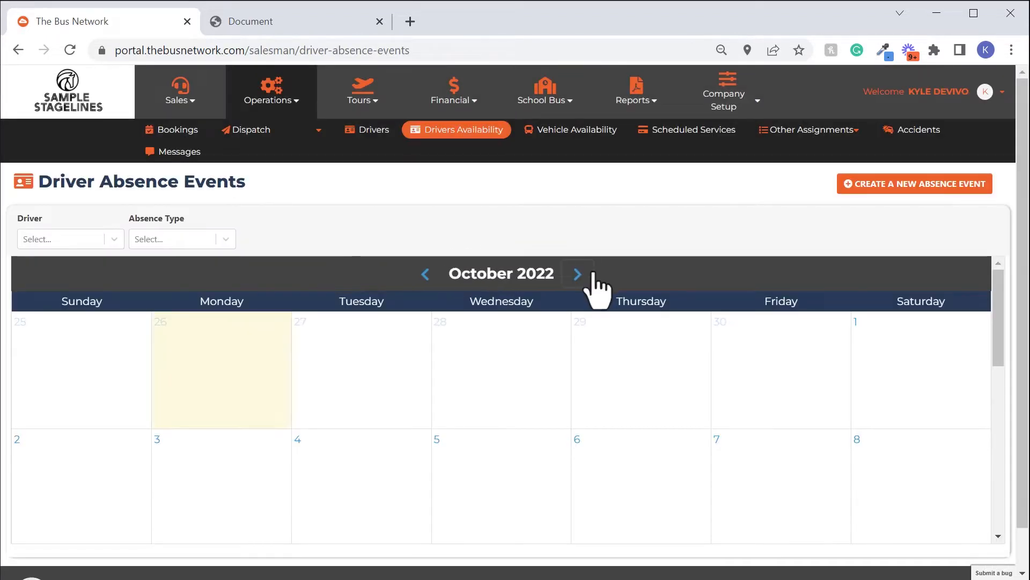
left_click(587, 274)
left_click(582, 275)
left_click(582, 274)
left_click(583, 275)
left_click(582, 275)
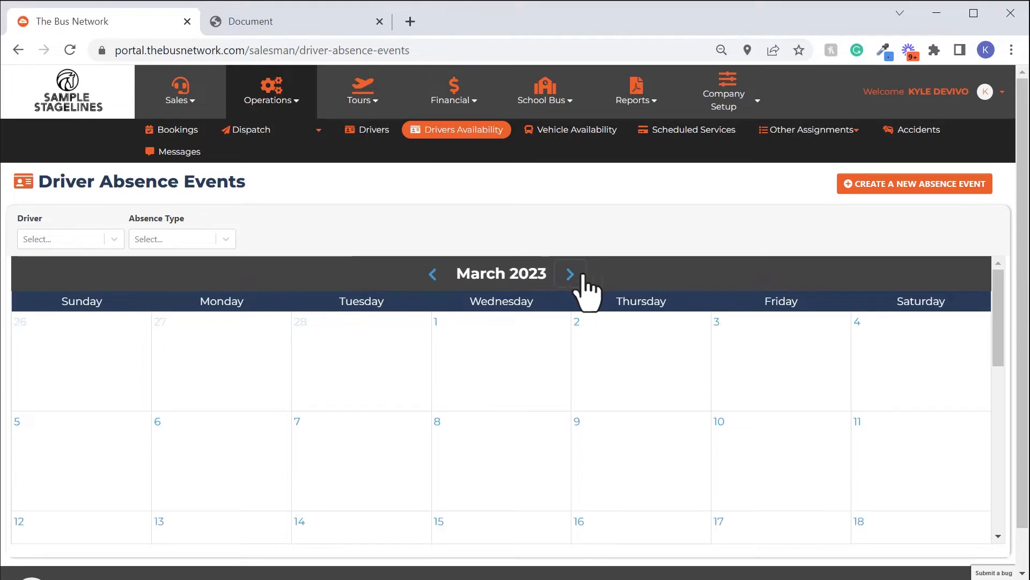
left_click(576, 274)
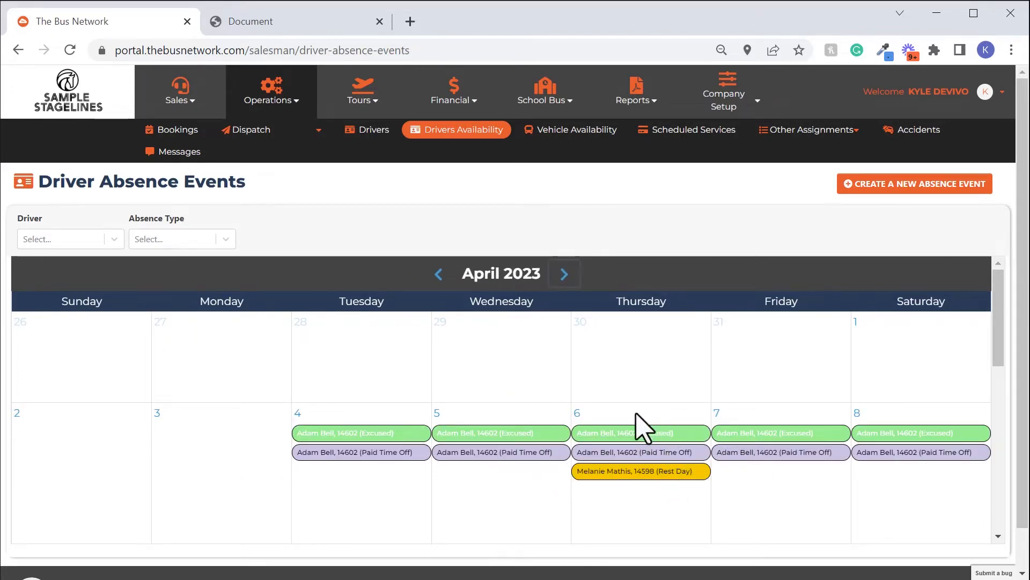
scroll(691, 483, "down", 5)
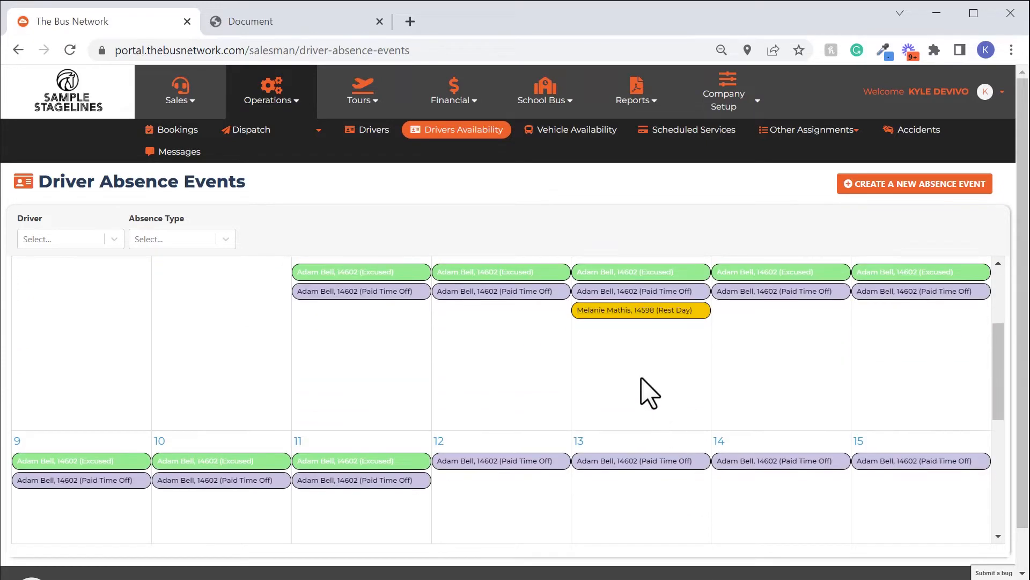
scroll(634, 294, "up", 3)
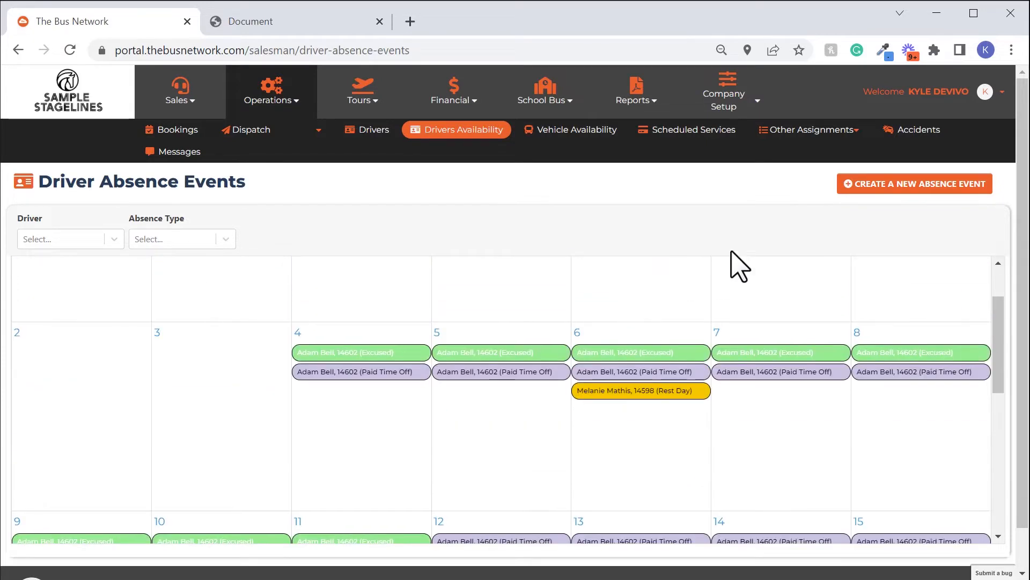
- Start a single-day absence event for the fifth listed driver as Paid Time Off with the comment "Approved by KD"
left_click(881, 189)
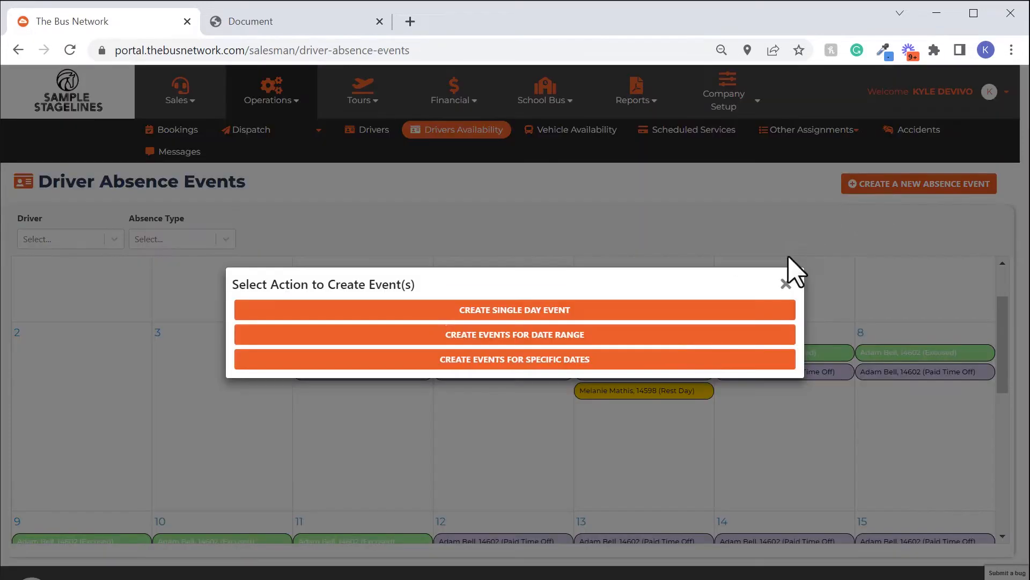
left_click(504, 317)
left_click(379, 311)
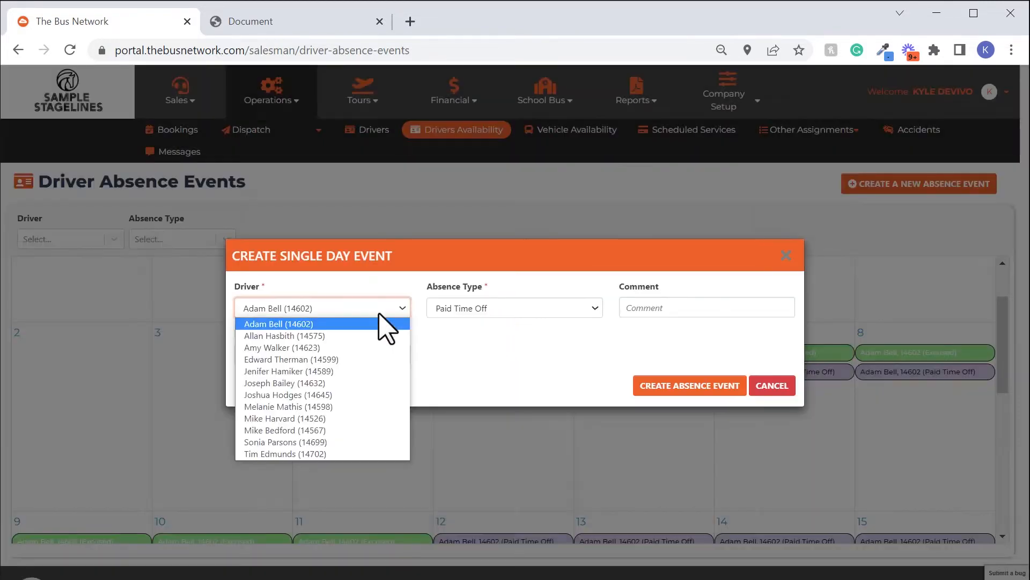
left_click(371, 372)
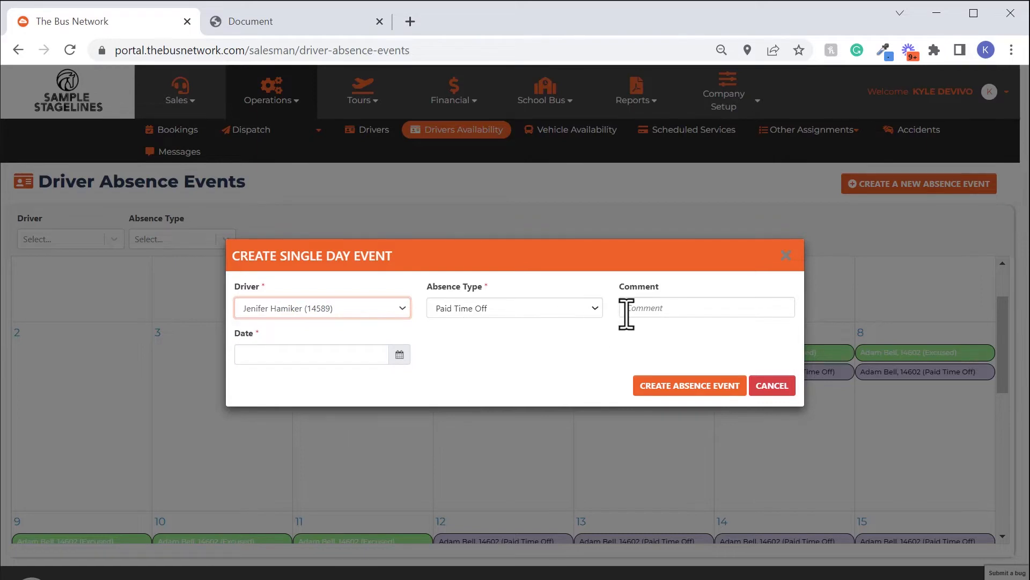
left_click(322, 354)
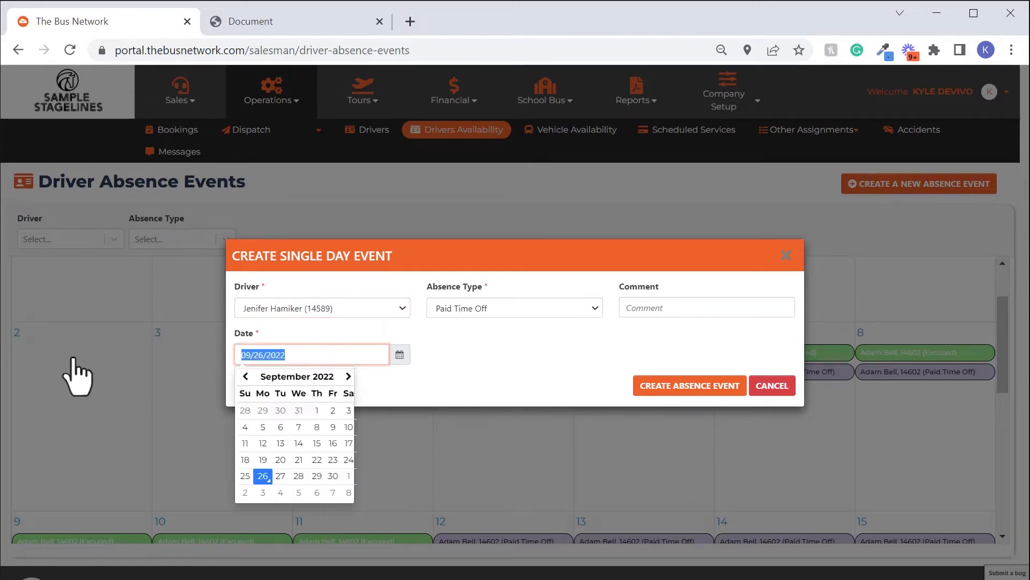
left_click(641, 307)
type("Approved by KD")
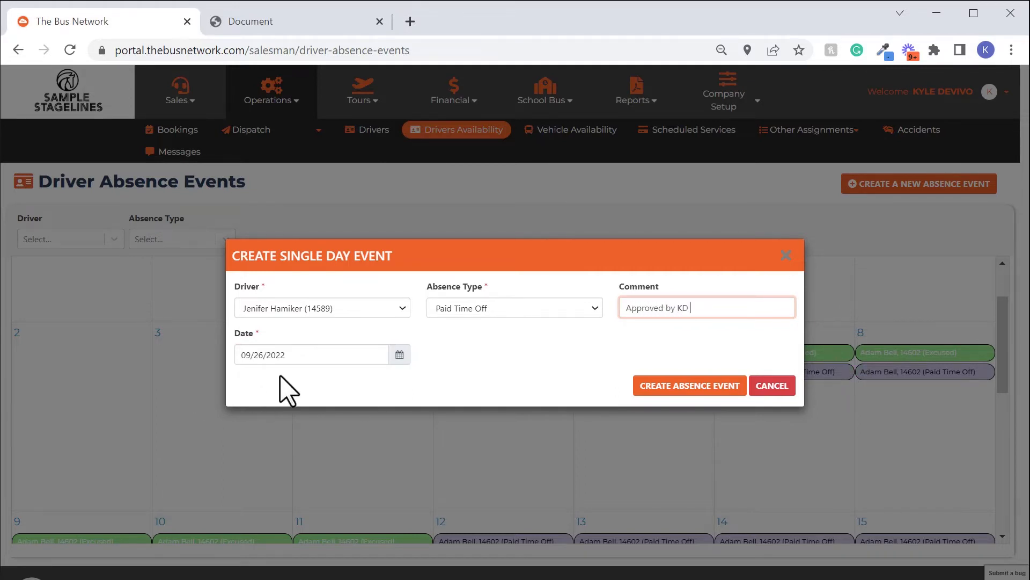
- Set the single-day event's date to April 10, 2023, create it and check it on the calendar
left_click(317, 356)
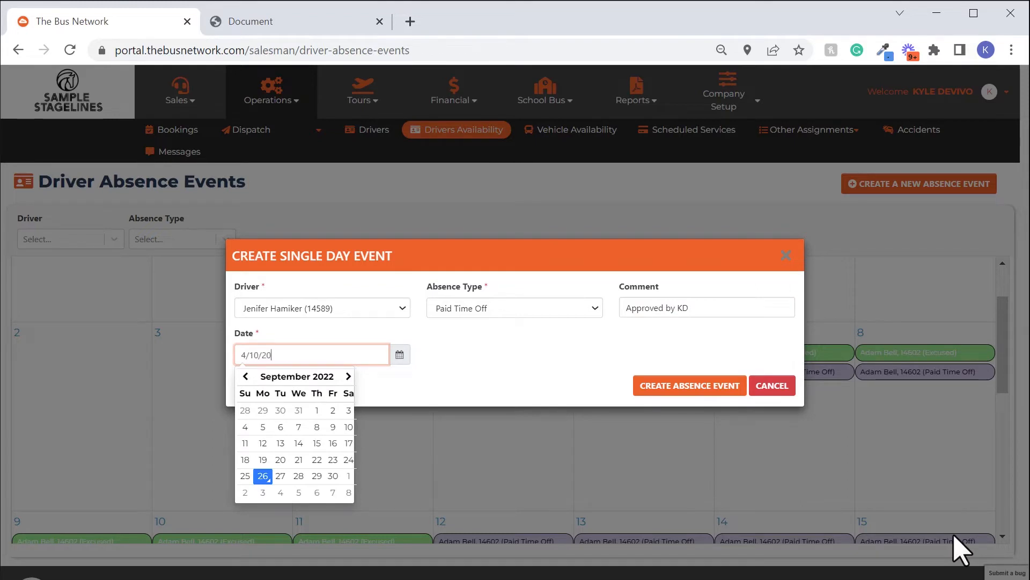
left_click(701, 388)
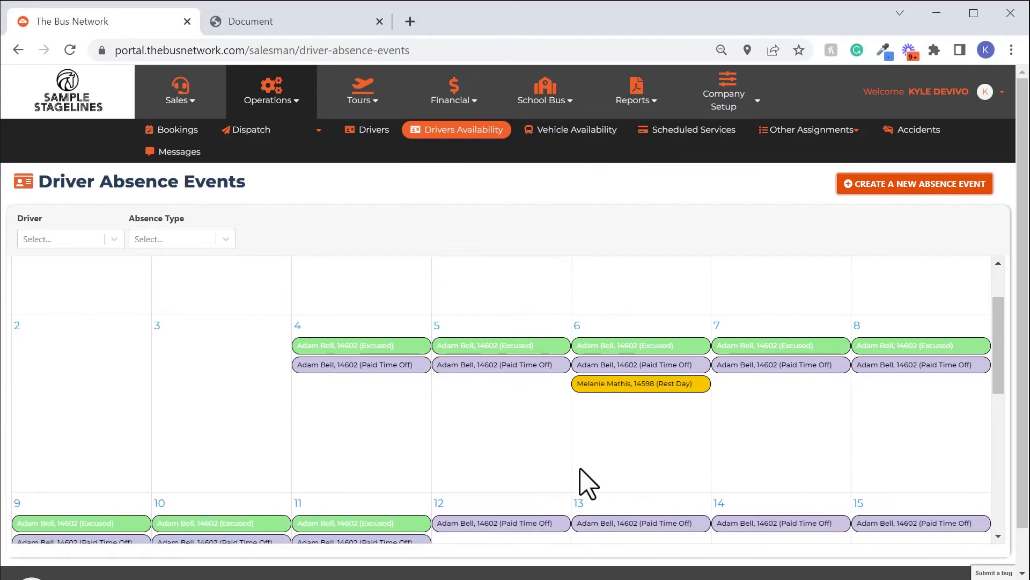
scroll(350, 463, "down", 3)
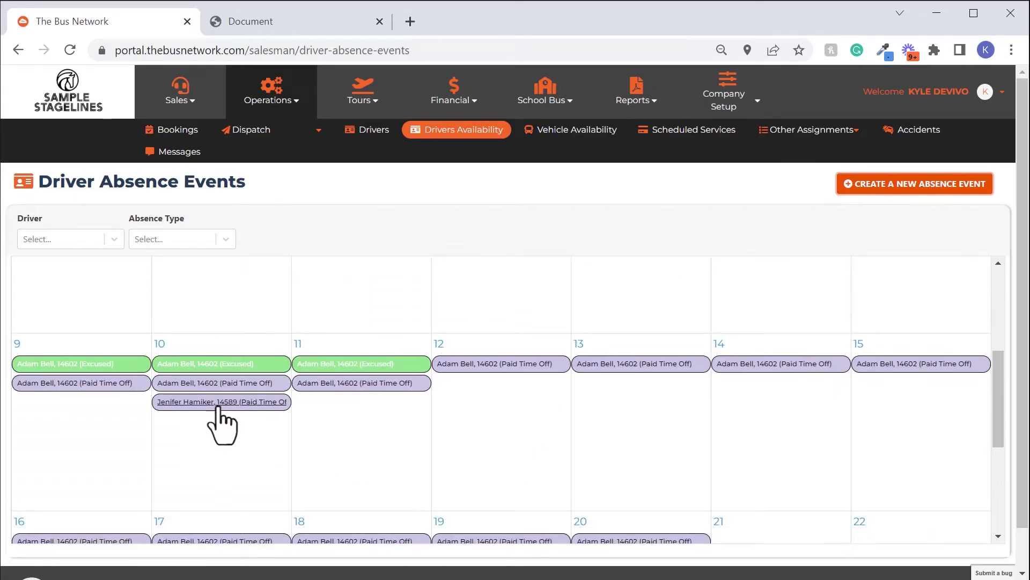
scroll(885, 278, "up", 3)
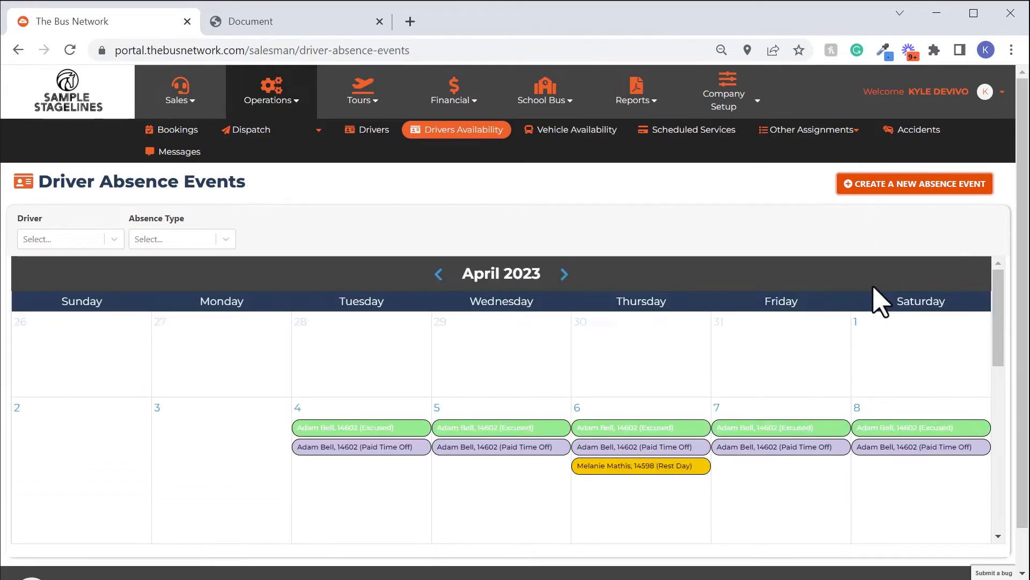
- Start absence events for a date range, choosing the ninth listed driver and the Suspended absence type
left_click(872, 185)
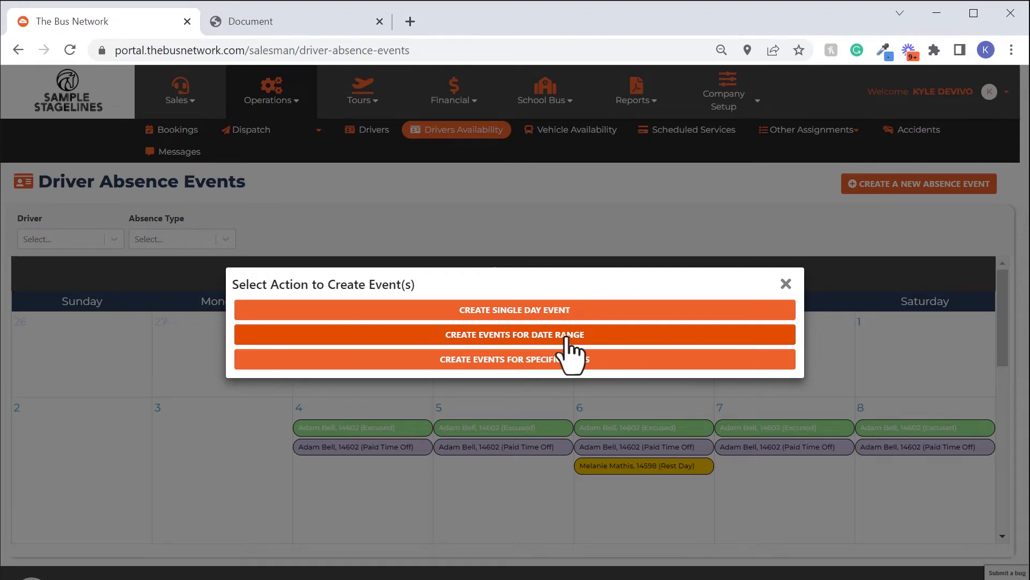
left_click(569, 337)
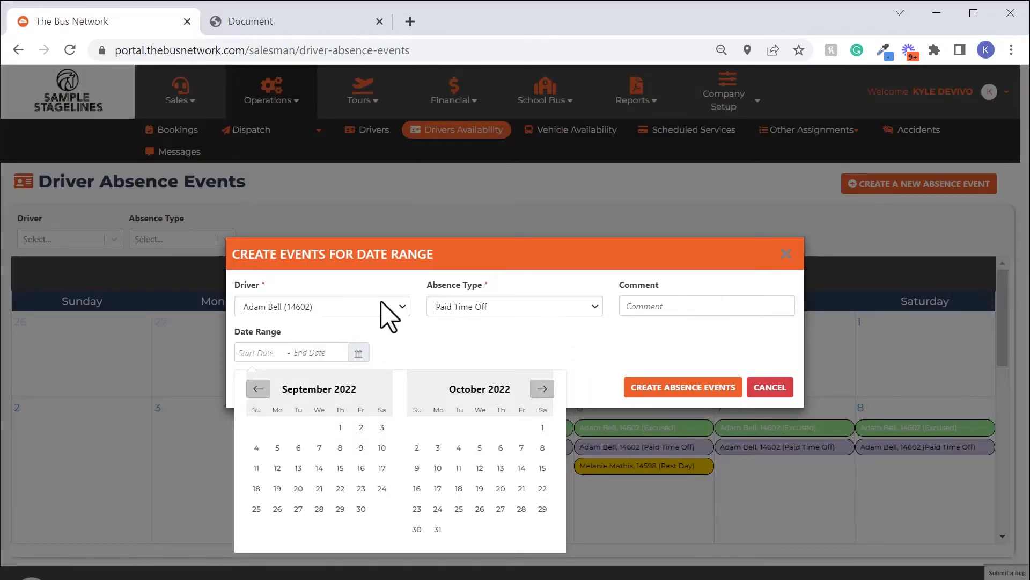
left_click(382, 305)
left_click(400, 421)
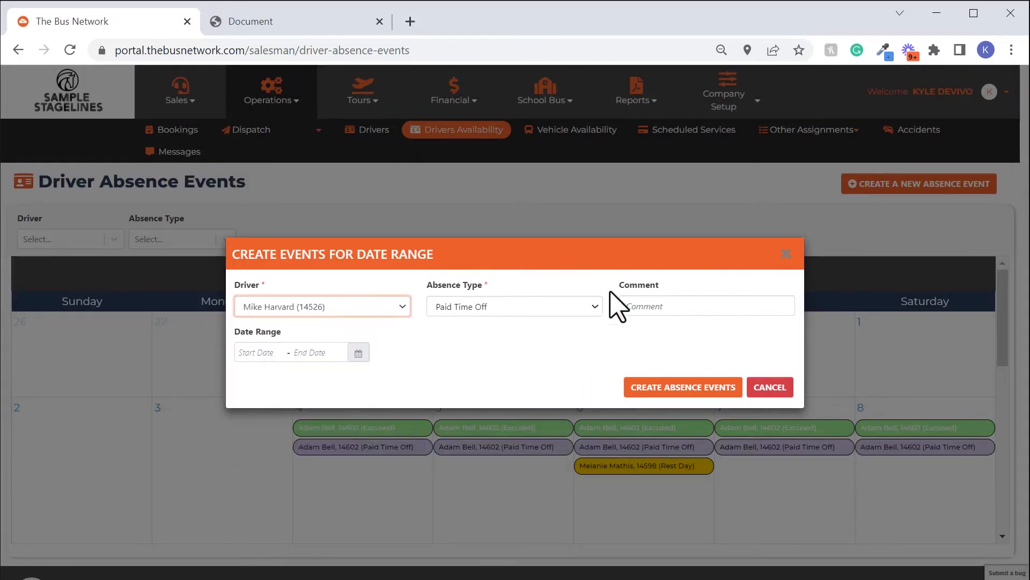
left_click(513, 305)
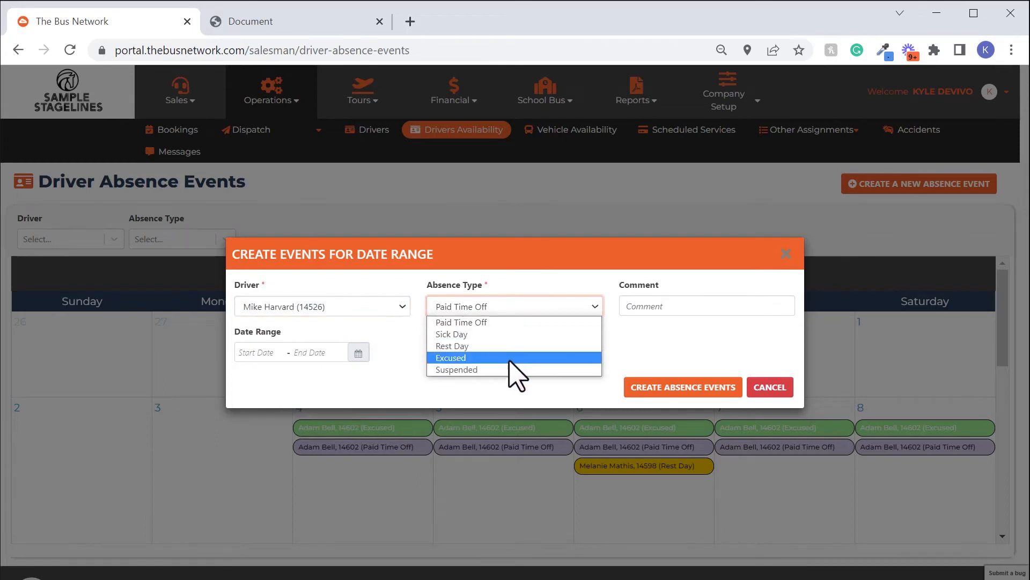
left_click(516, 370)
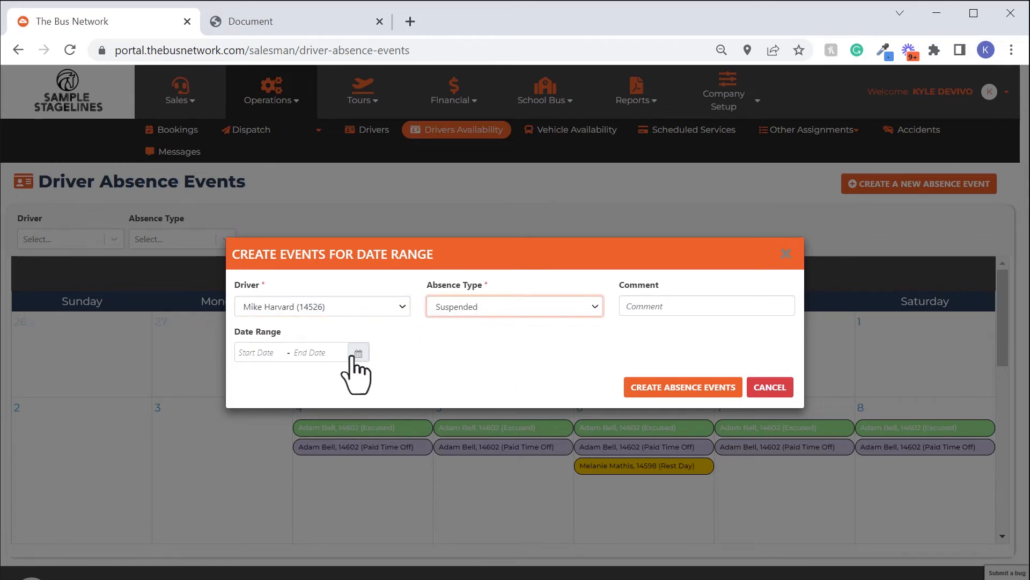
- Set the date range to 04/23/2023 through 04/29/2023, create the suspension events and check them on the calendar
left_click(341, 355)
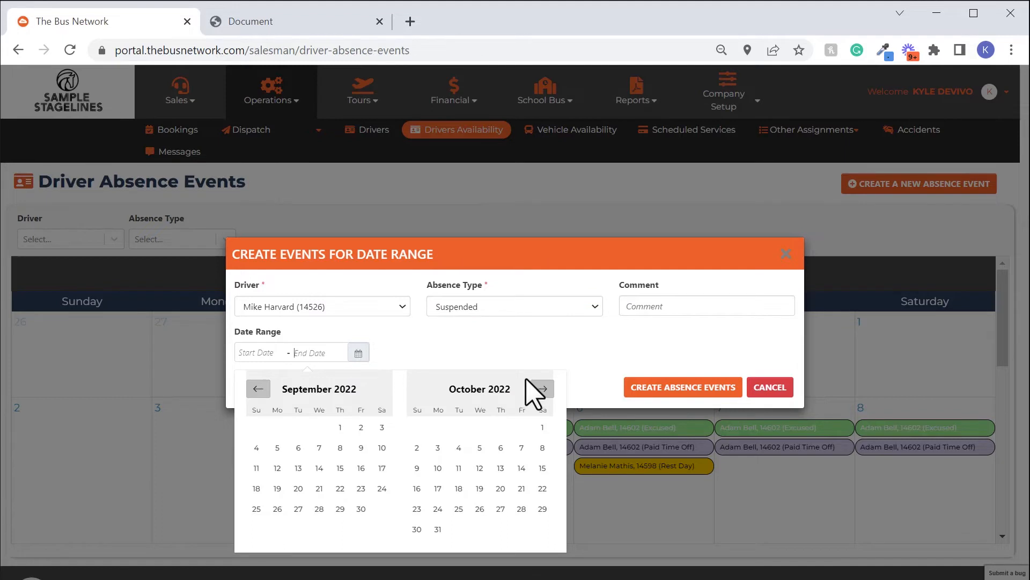
left_click(542, 390)
left_click(542, 390)
left_click(542, 389)
left_click(542, 389)
left_click(542, 389)
left_click(542, 390)
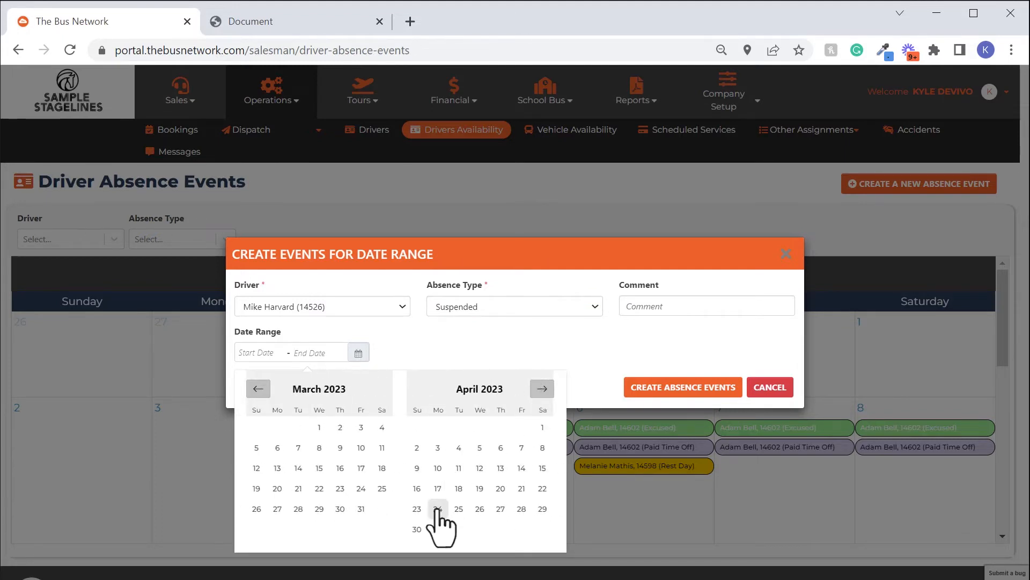
left_click(418, 510)
left_click(542, 509)
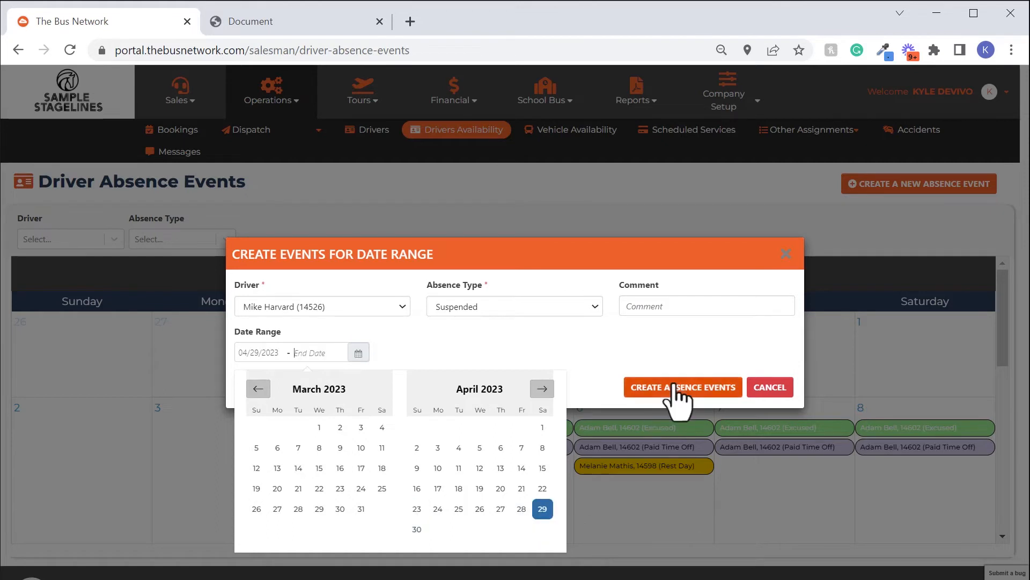
left_click(417, 509)
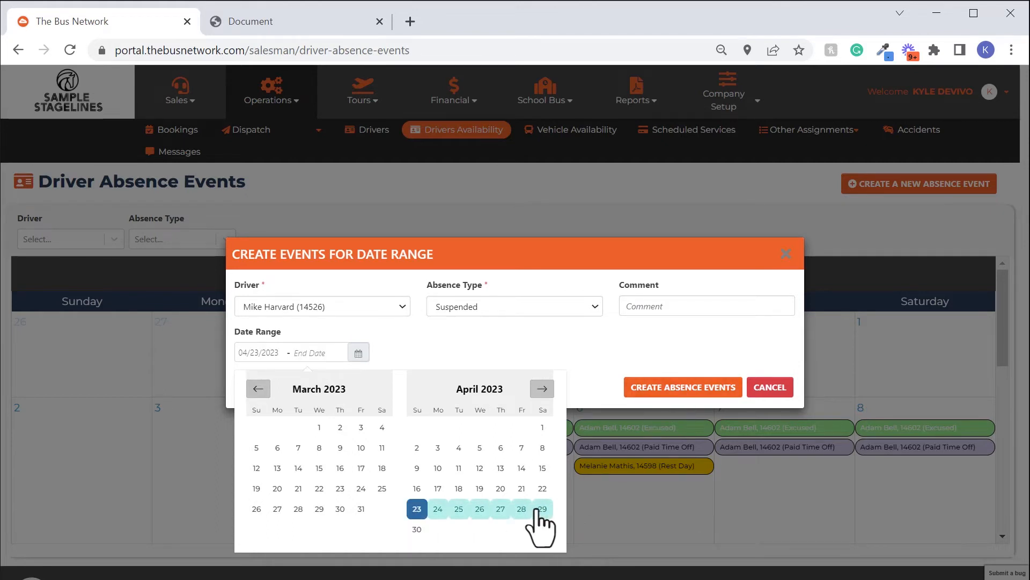
left_click(542, 509)
left_click(666, 386)
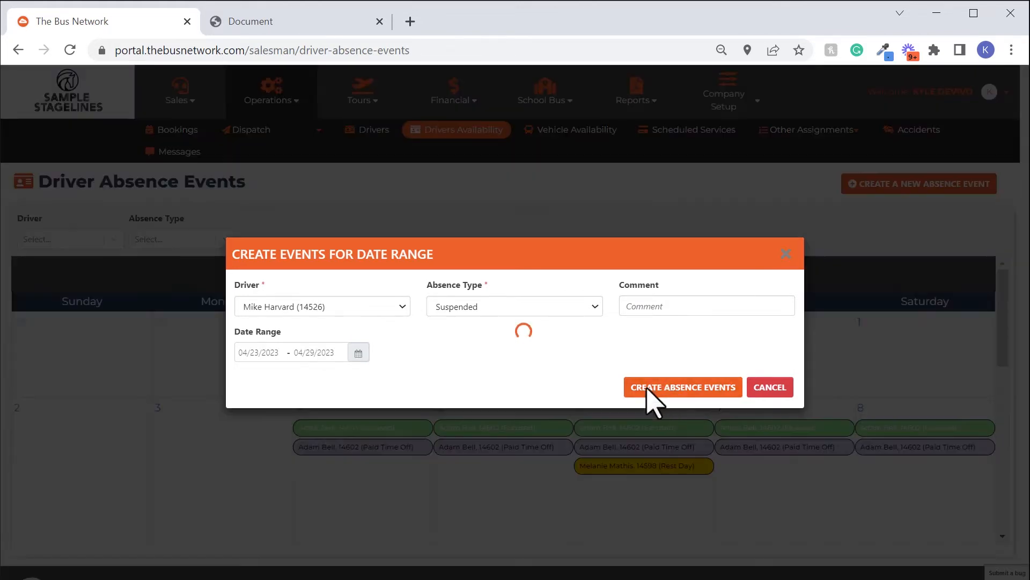
scroll(730, 390, "down", 5)
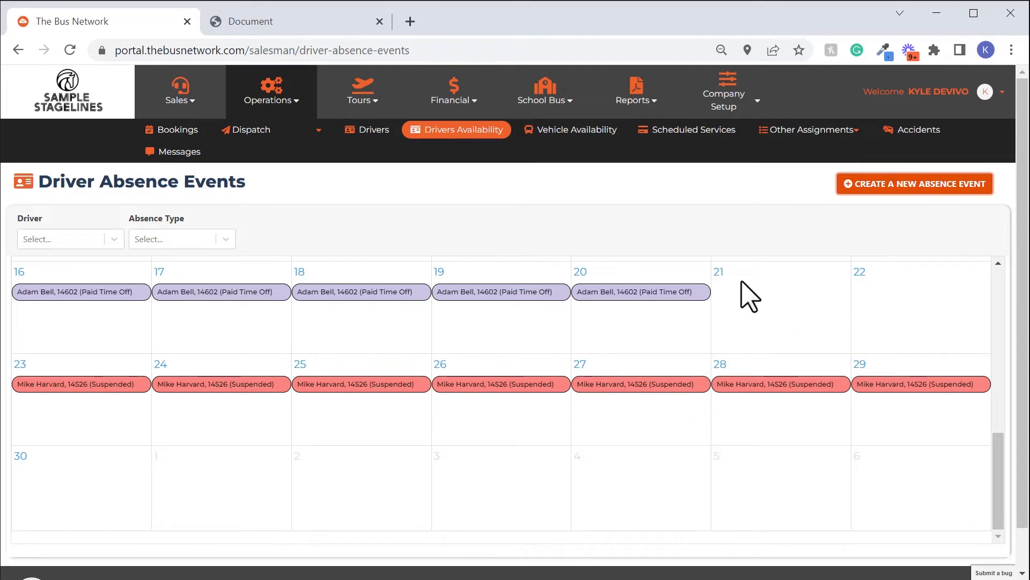
- Start absence events for specific dates, choosing the seventh listed driver, the Rest Day type and the comment "Came back from 14 Day Tours"
left_click(914, 184)
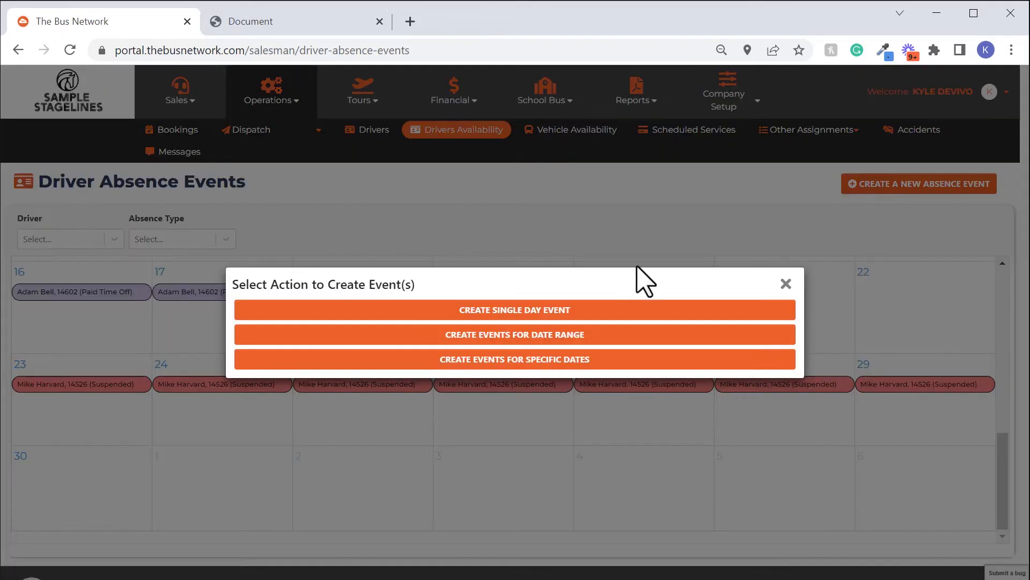
left_click(570, 362)
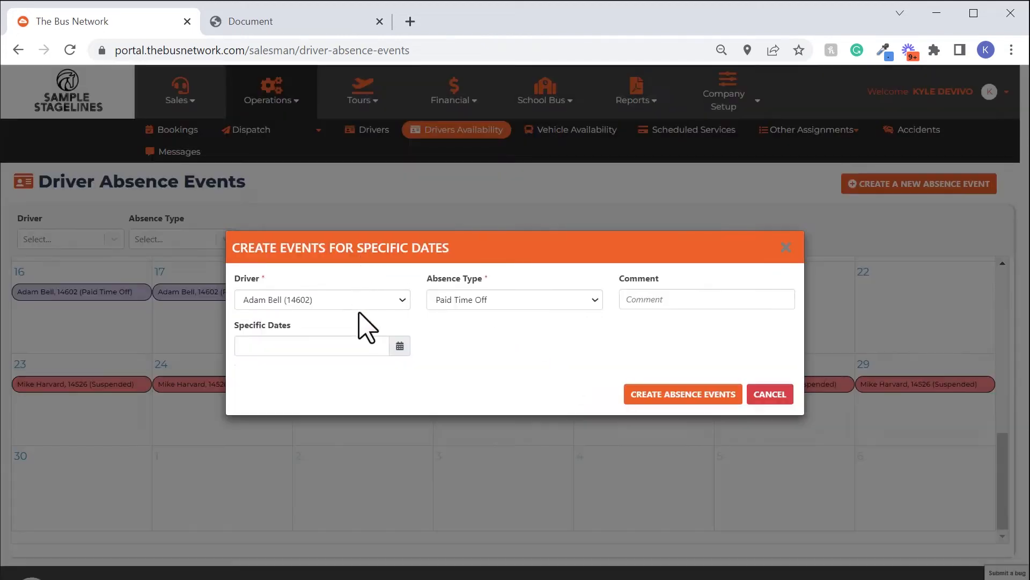
left_click(362, 301)
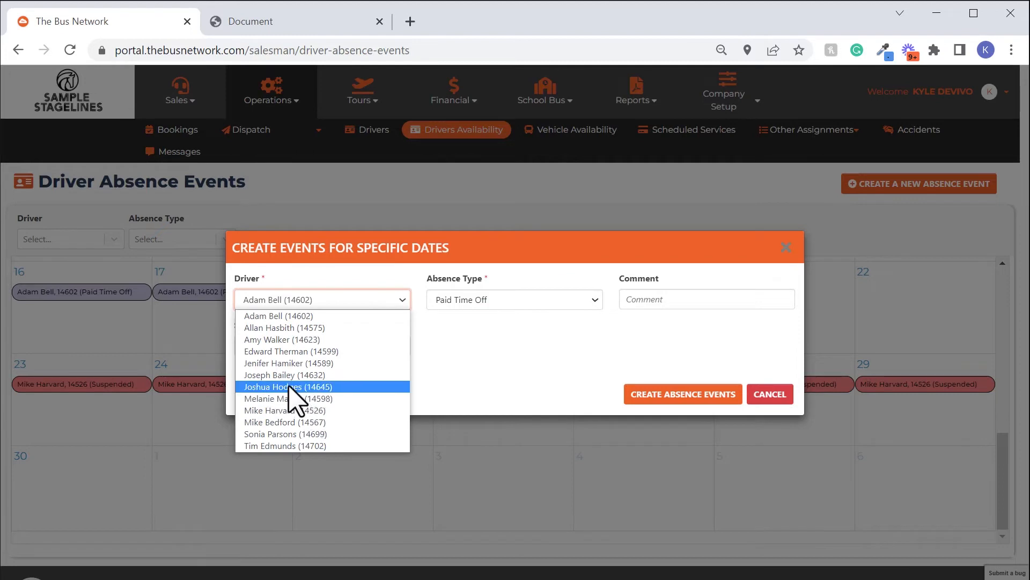
left_click(343, 389)
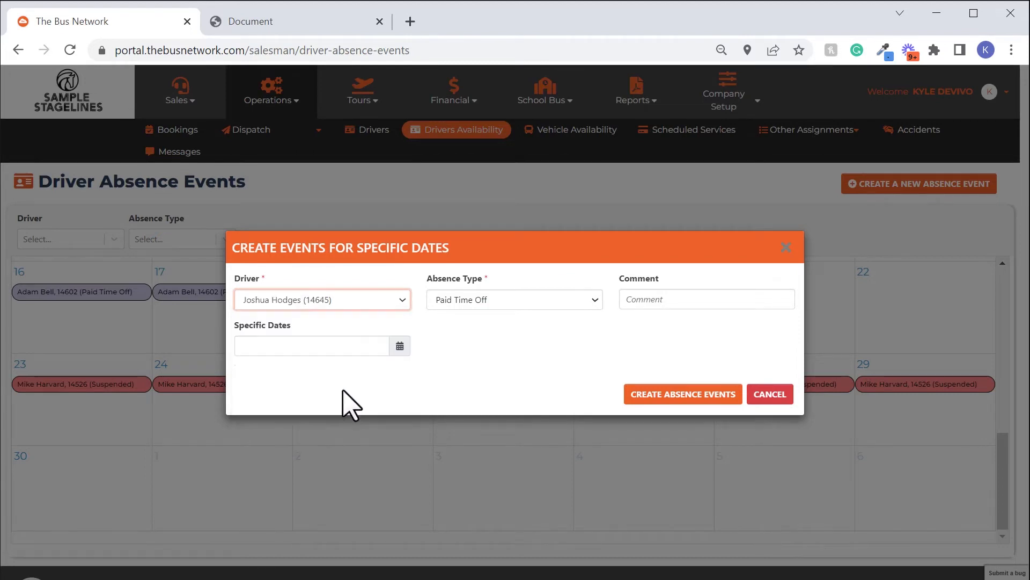
left_click(589, 302)
left_click(570, 342)
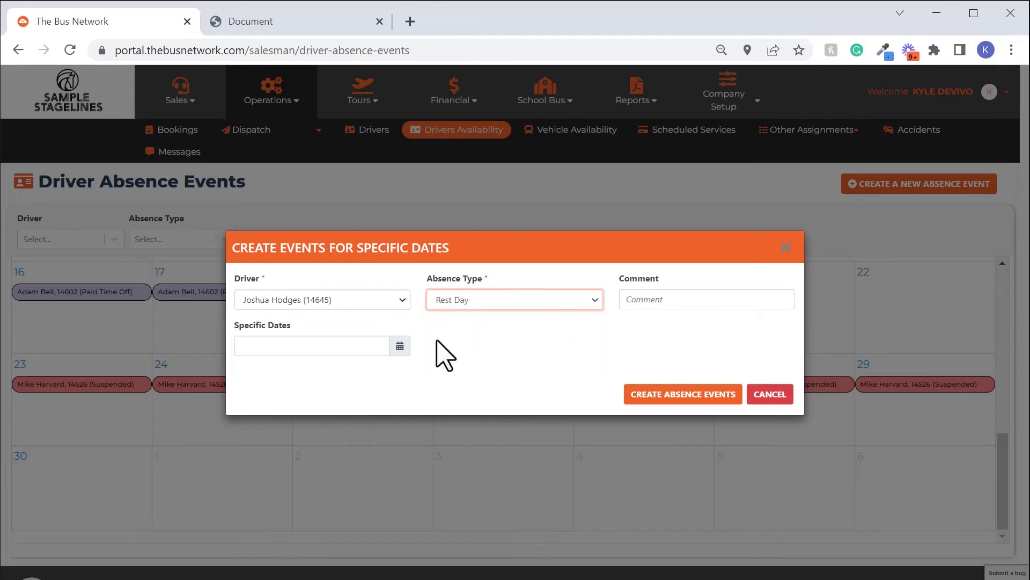
left_click(674, 299)
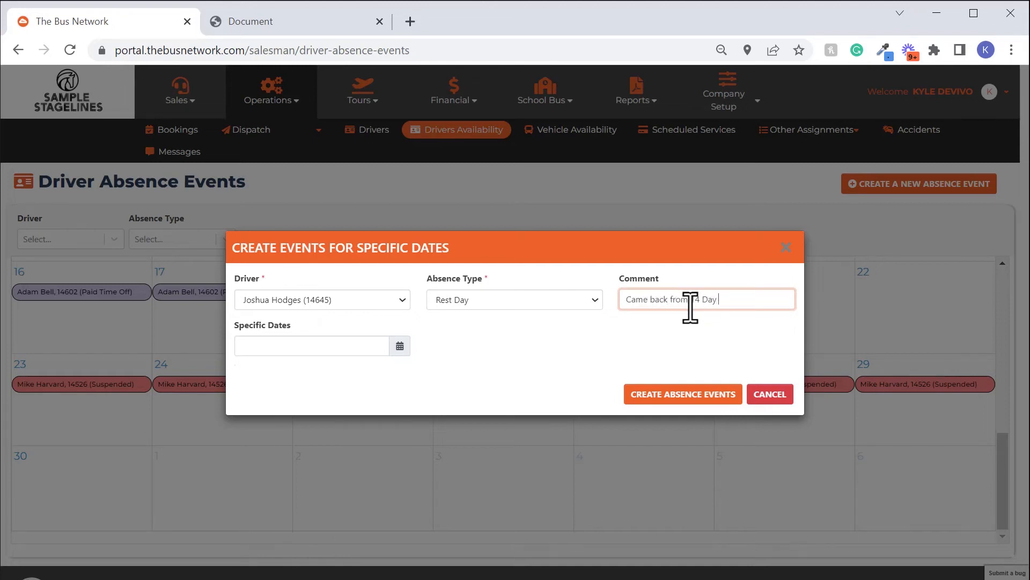
- Select 04/05/2023, 04/25/2023 and 04/27/2023 as the specific dates of the rest day events
left_click(400, 346)
left_click(382, 374)
left_click(382, 374)
left_click(381, 374)
left_click(382, 374)
left_click(381, 374)
left_click(381, 375)
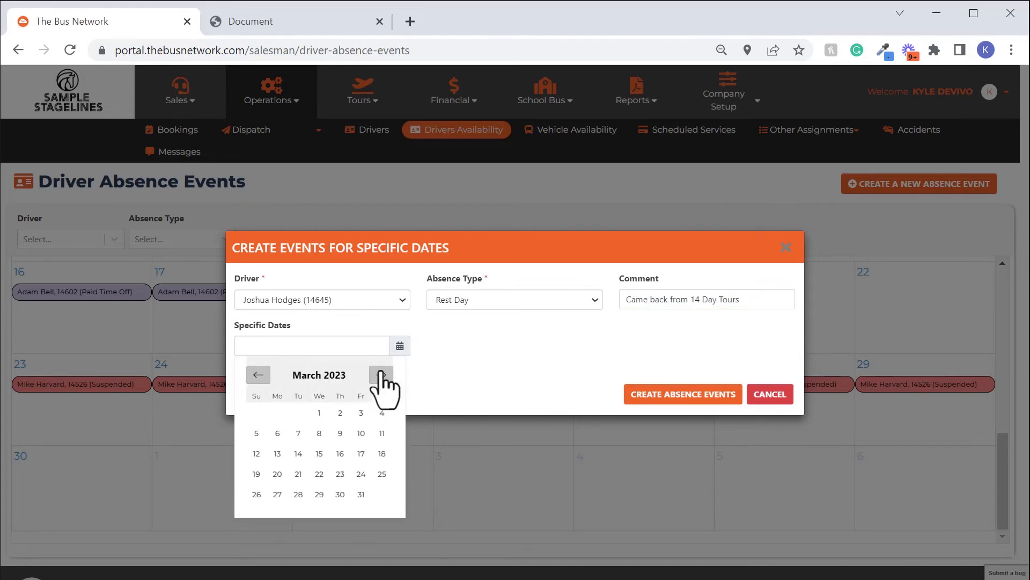
left_click(381, 375)
left_click(319, 433)
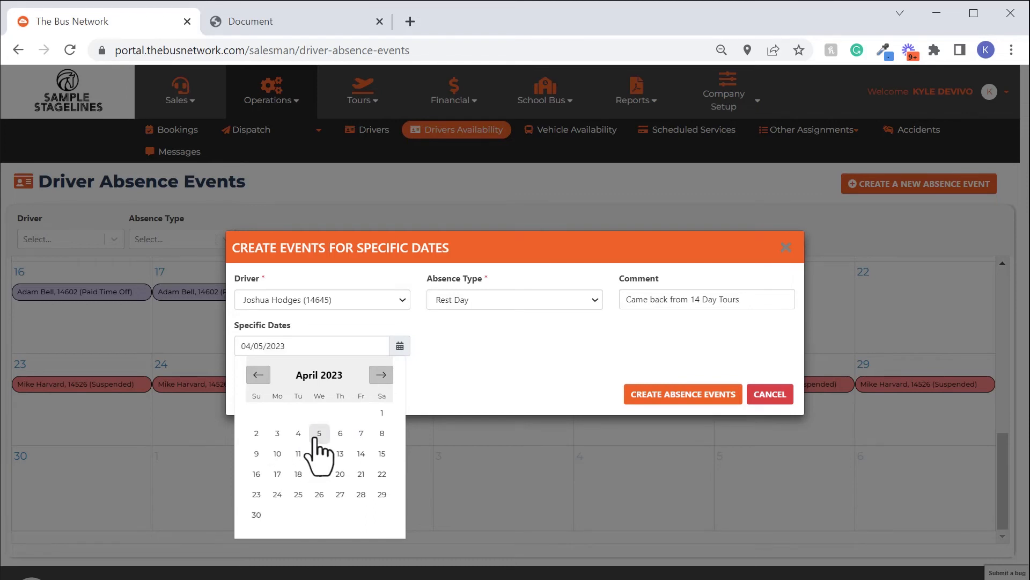
left_click(340, 494)
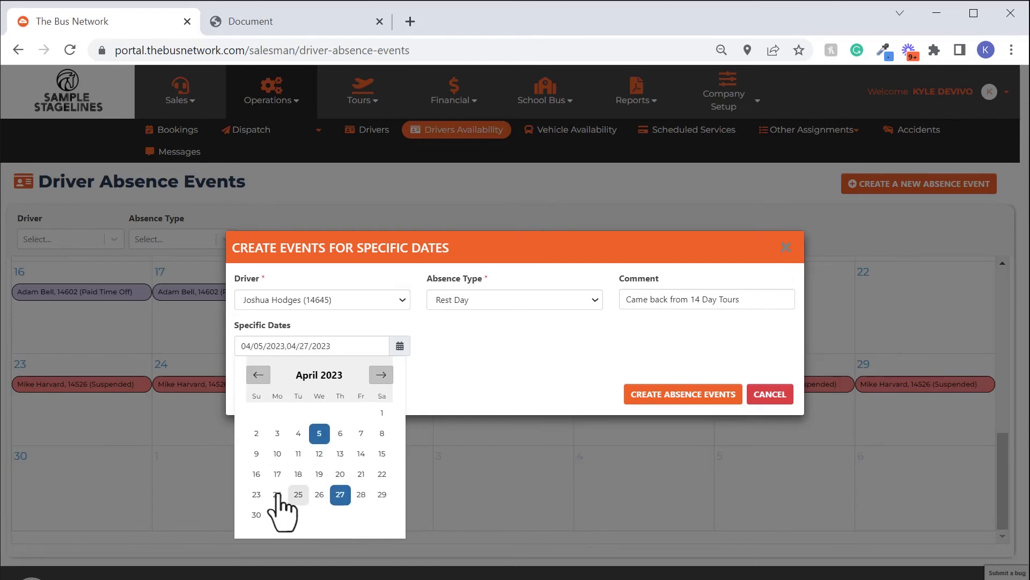
left_click(299, 494)
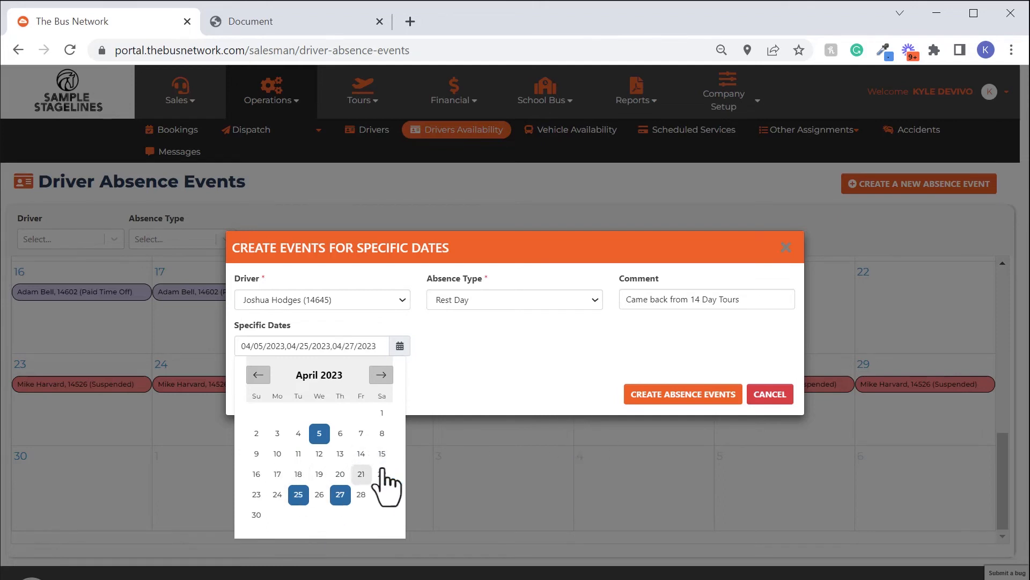
- Create the specific-date rest day events and check them on the April 2023 calendar
left_click(675, 396)
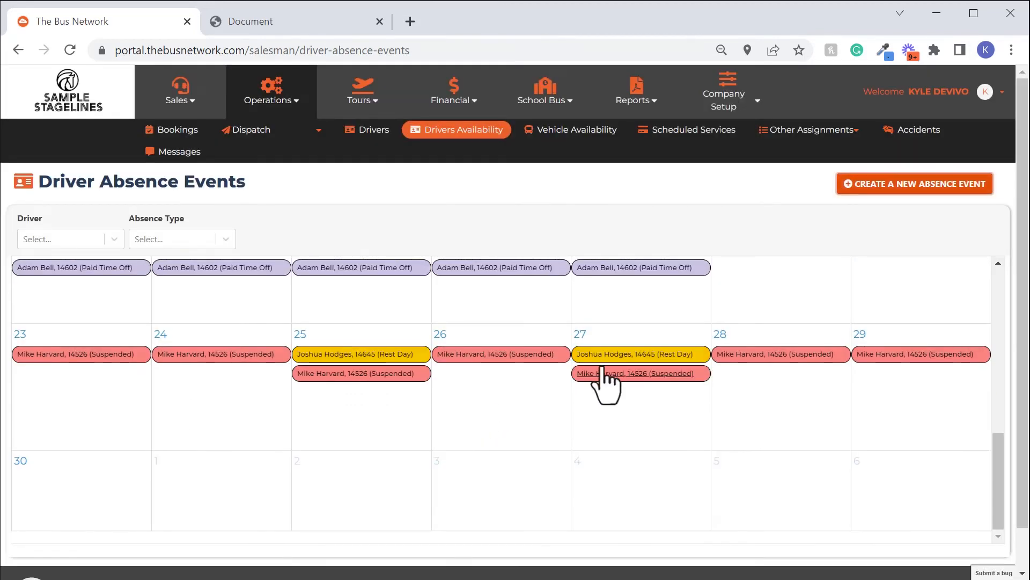
scroll(641, 424, "down", 1)
scroll(617, 416, "up", 8)
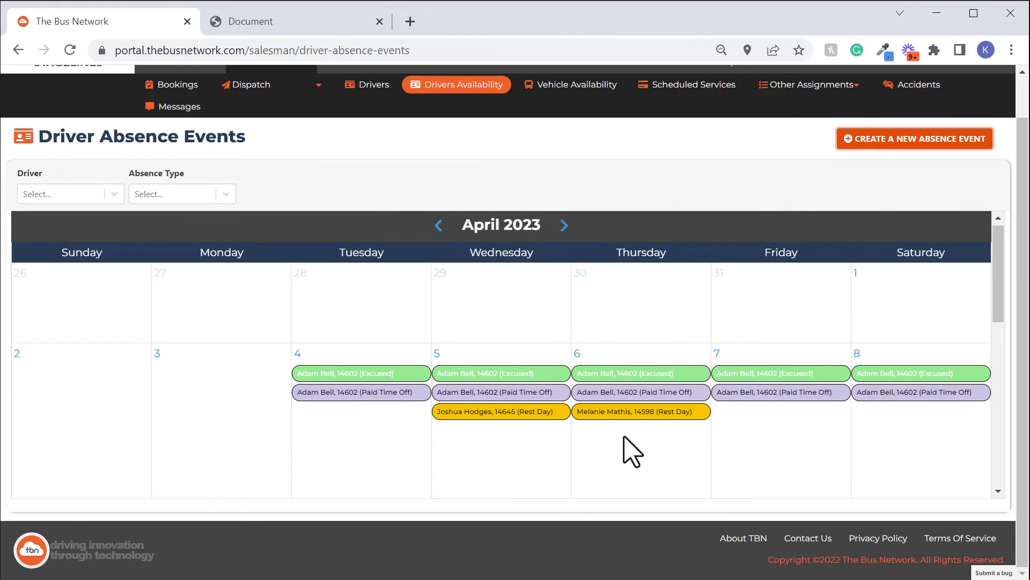
- Filter the calendar by the Paid Time Off and Rest Day absence types, then clear both filters
left_click(198, 199)
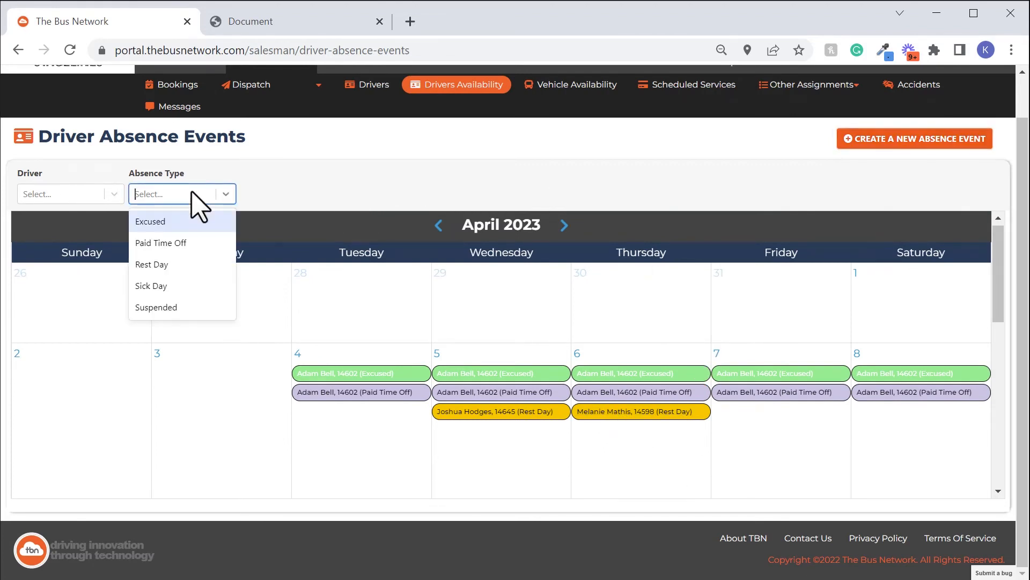
left_click(184, 243)
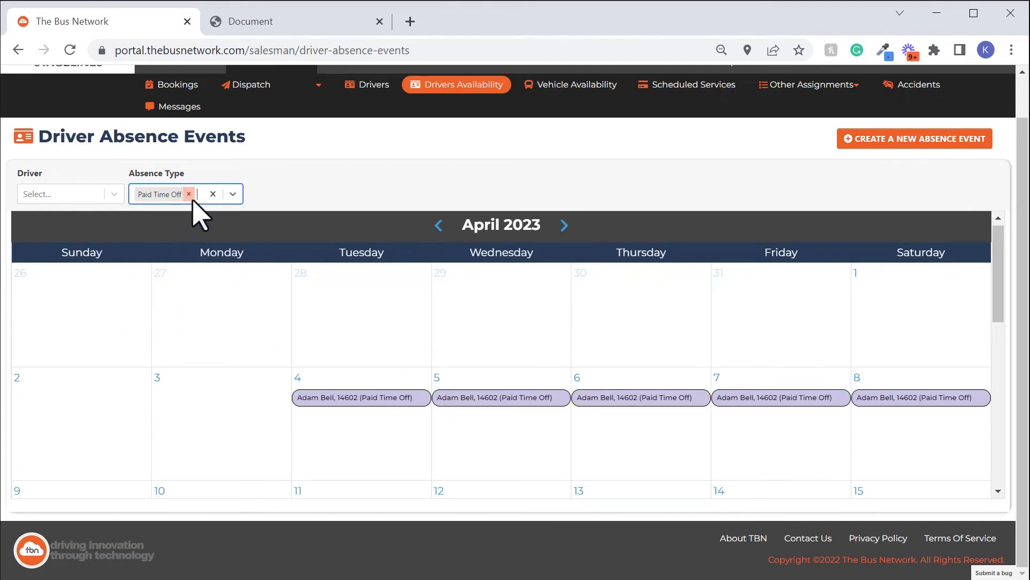
left_click(231, 194)
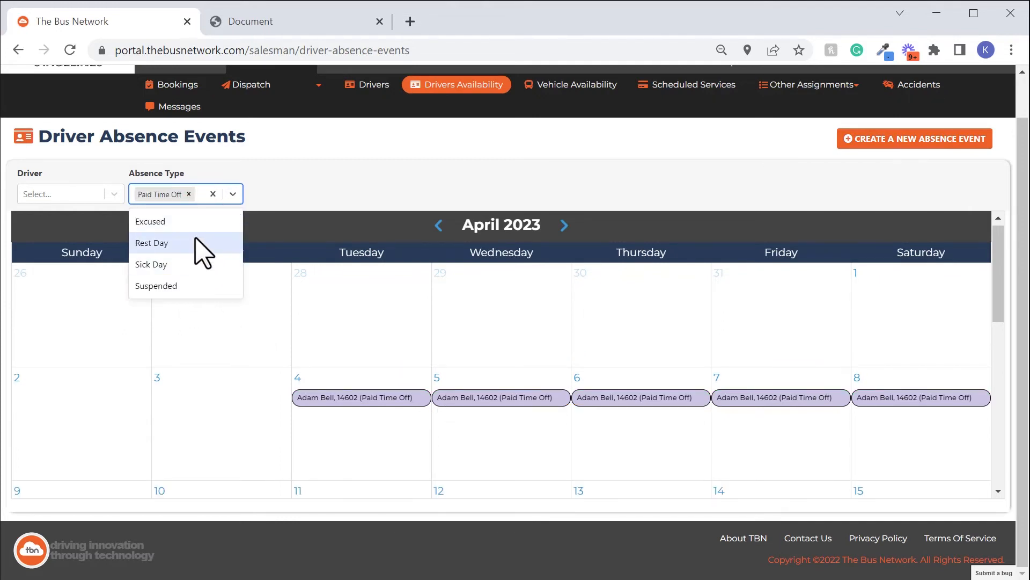
left_click(202, 244)
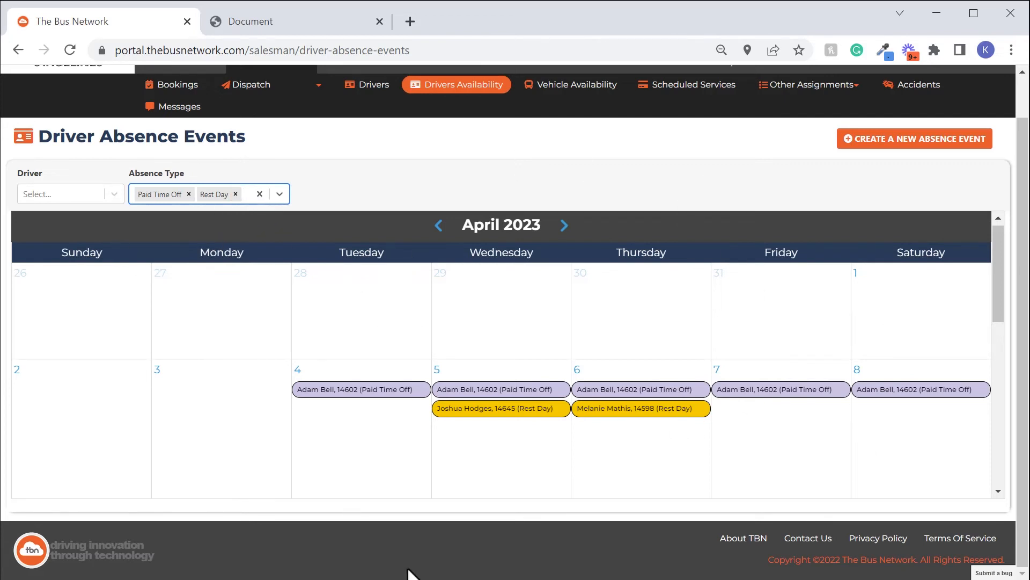
left_click(235, 193)
left_click(189, 193)
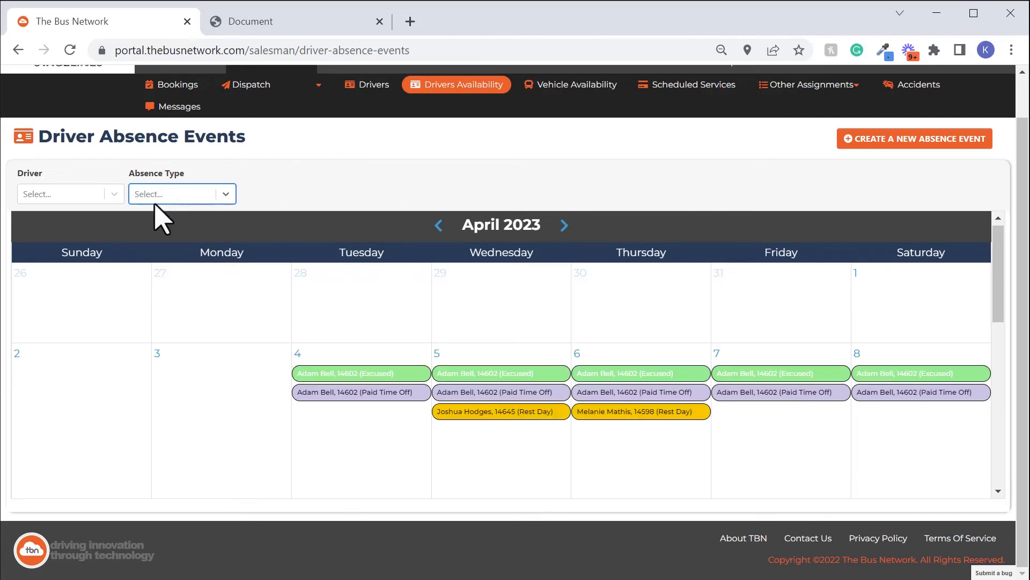
- Filter the calendar by the first listed driver and remove that filter again
left_click(113, 196)
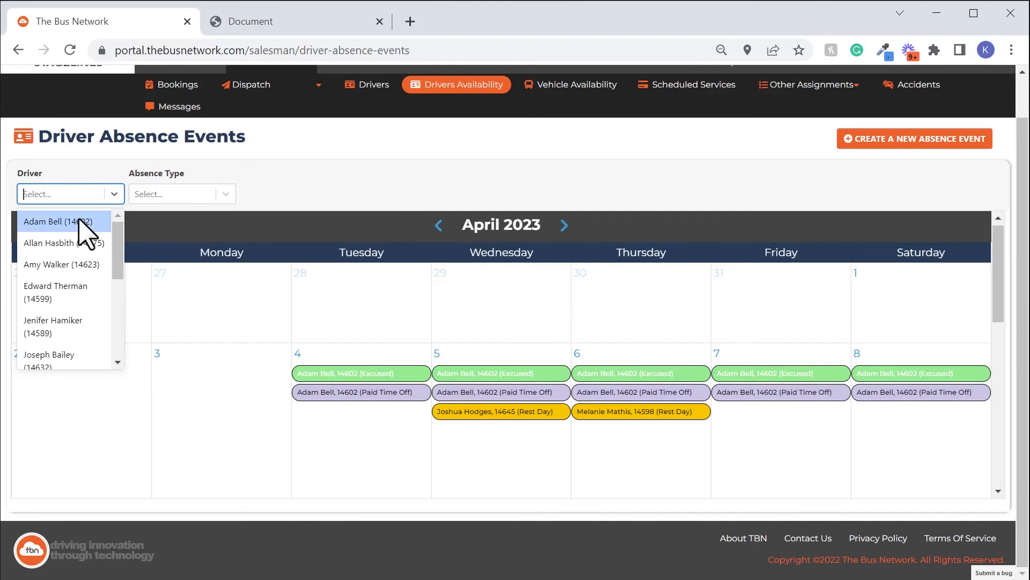
left_click(91, 221)
left_click(98, 194)
- Filter the calendar by the ninth listed driver and review that driver's absence events across April 2023
left_click(103, 195)
scroll(60, 300, "down", 5)
left_click(51, 282)
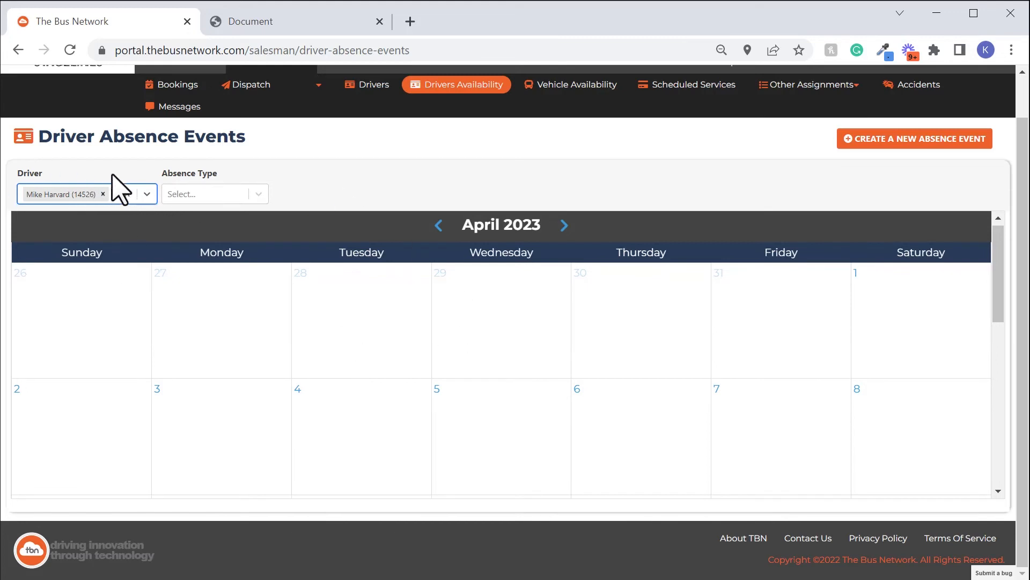
scroll(575, 390, "down", 8)
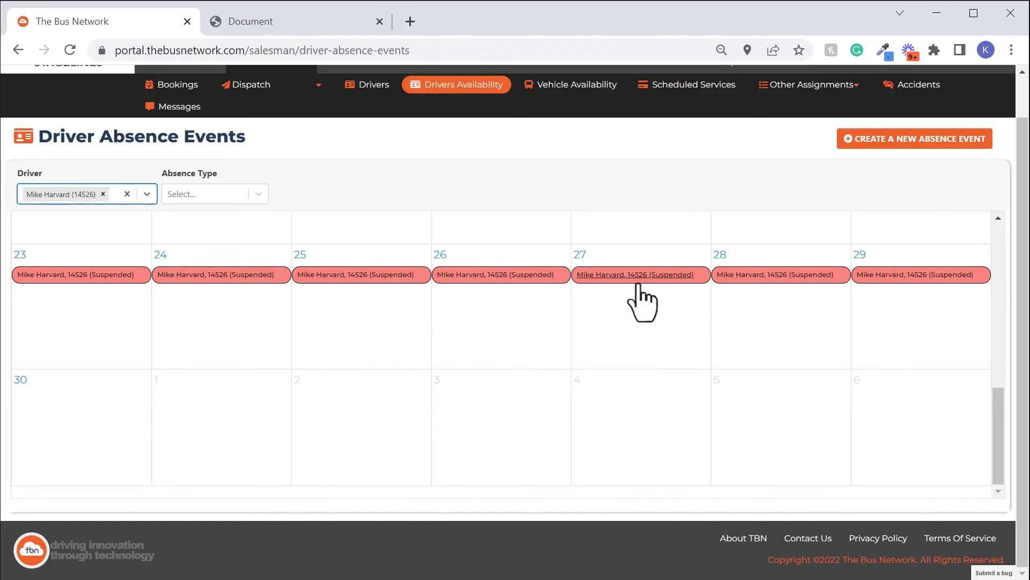
scroll(618, 292, "up", 6)
scroll(253, 263, "down", 6)
scroll(250, 264, "up", 8)
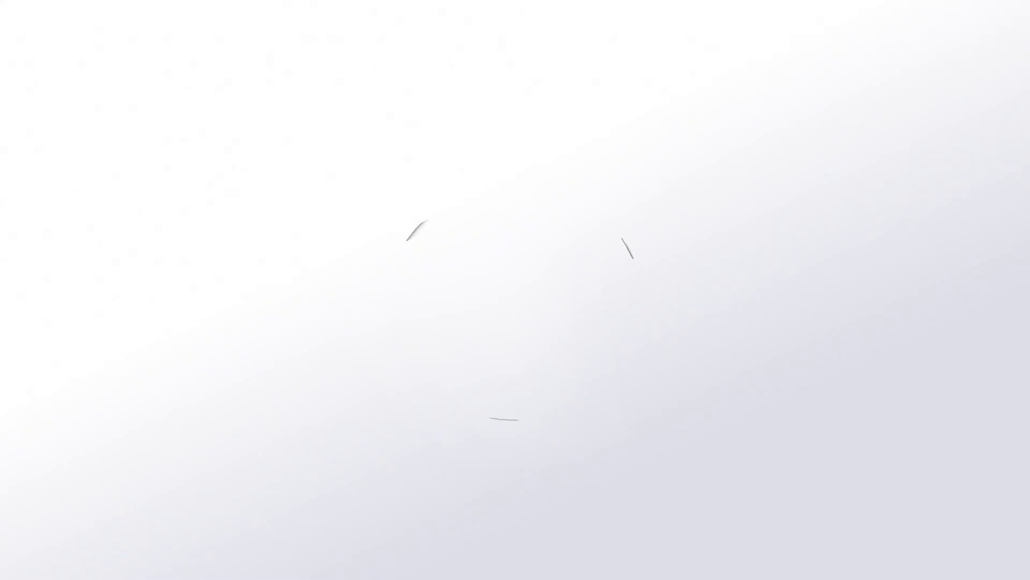